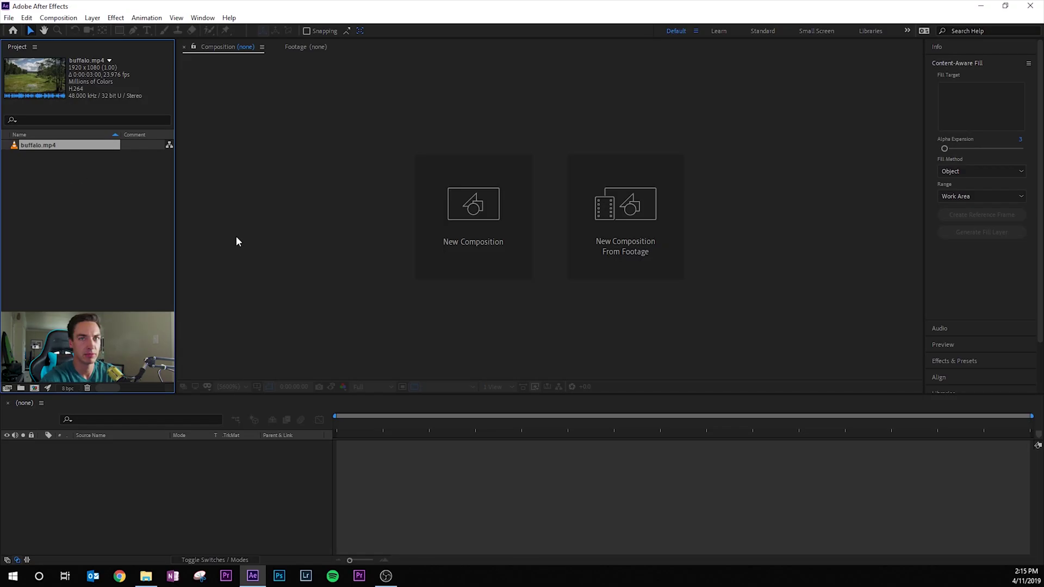
Open buffalo.mp4 in its own Footage viewer, then scrub and play it to preview the grazing buffalo
click(34, 158)
click(35, 146)
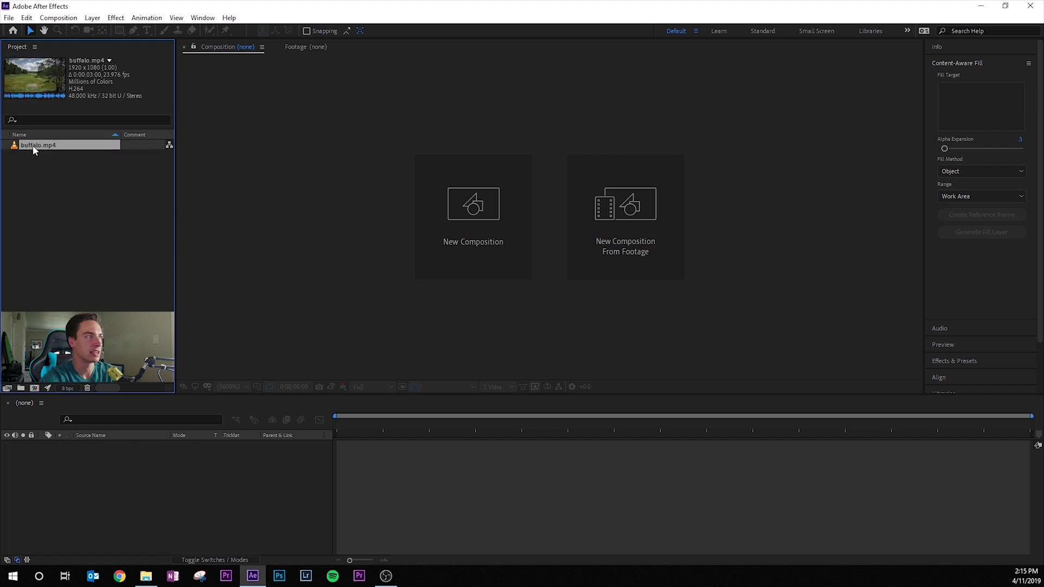
double_click(15, 146)
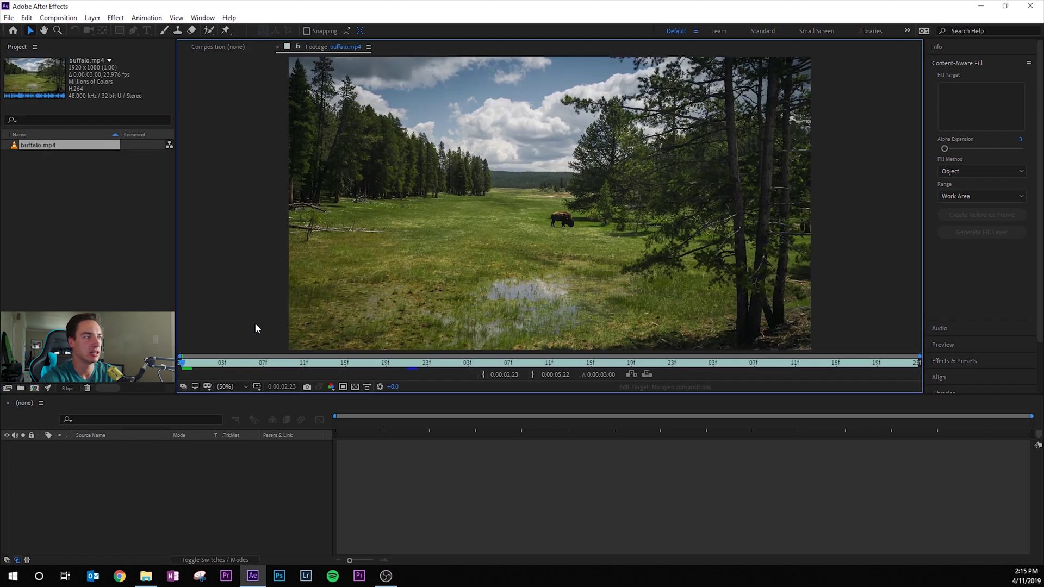
drag(182, 365, 811, 370)
key(space)
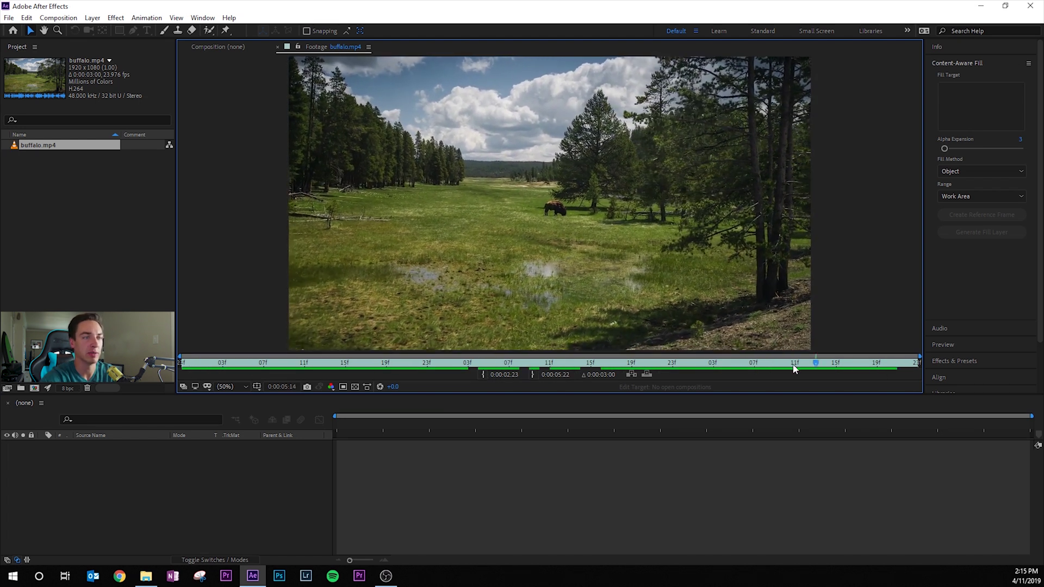
key(space)
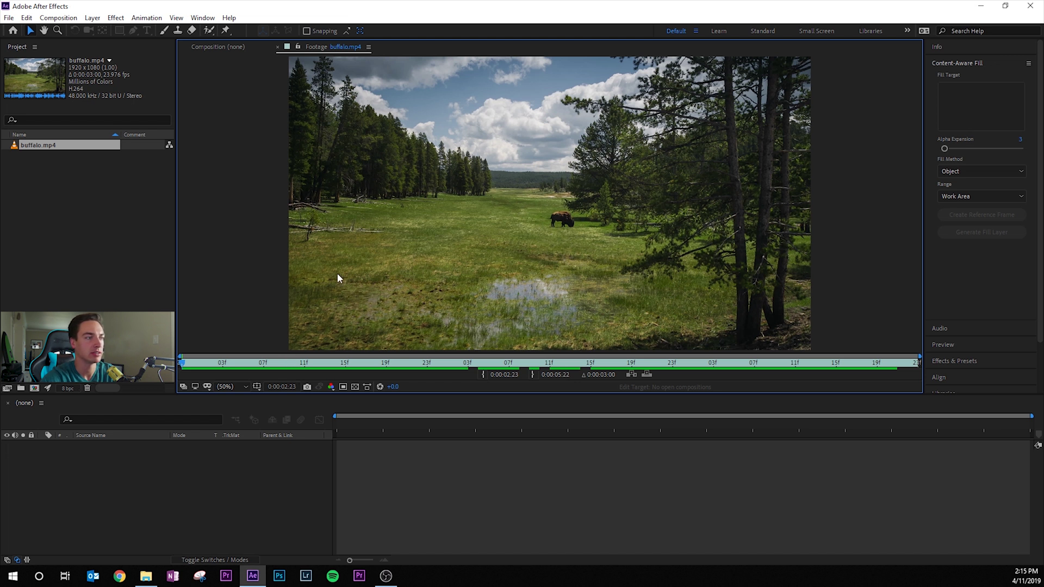
right_click(29, 147)
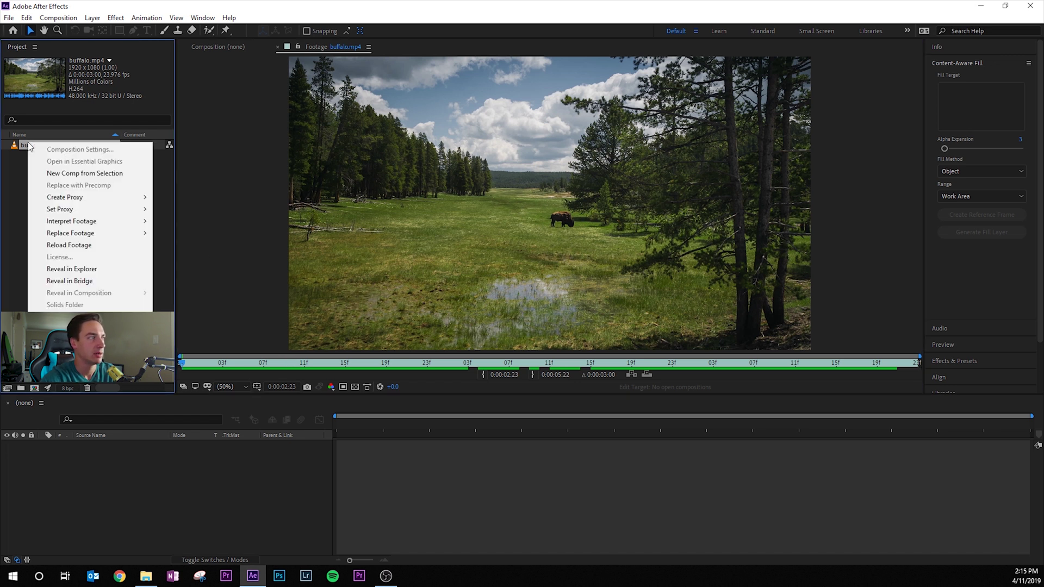
Make a new composition from buffalo.mp4 and draw a closed four-point Pen mask around the buffalo
click(64, 174)
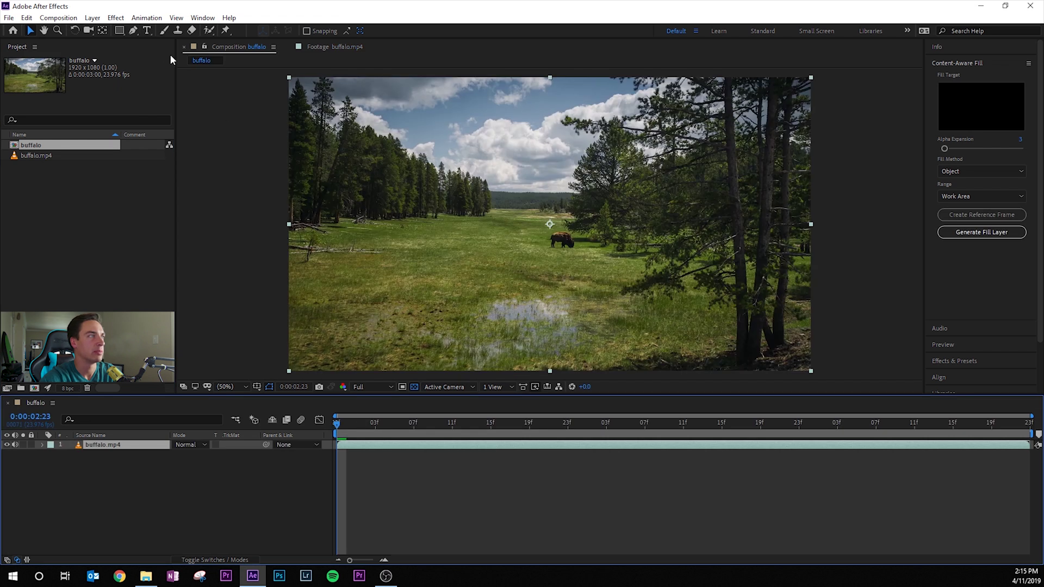
click(133, 31)
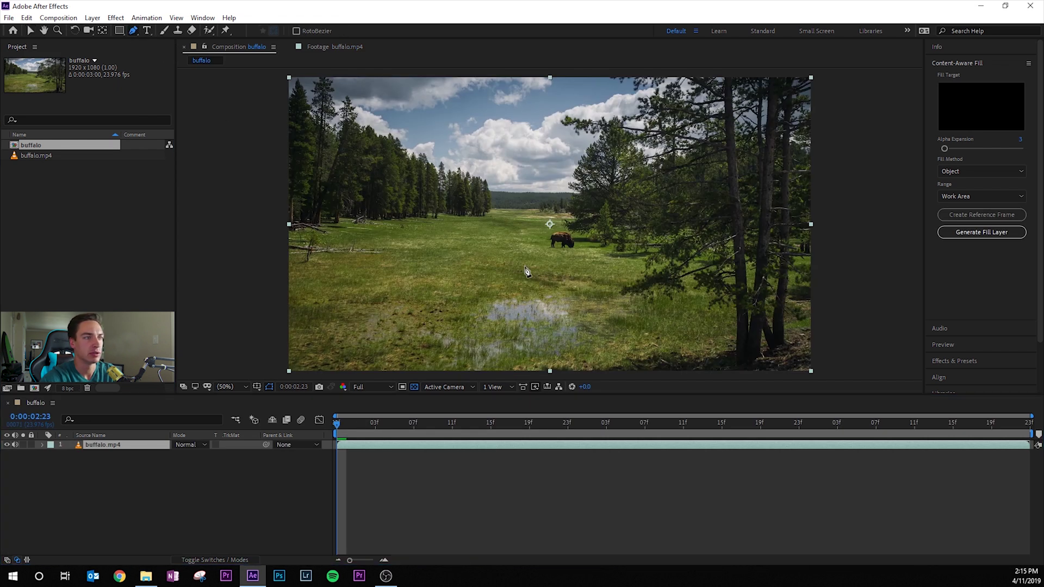
click(545, 234)
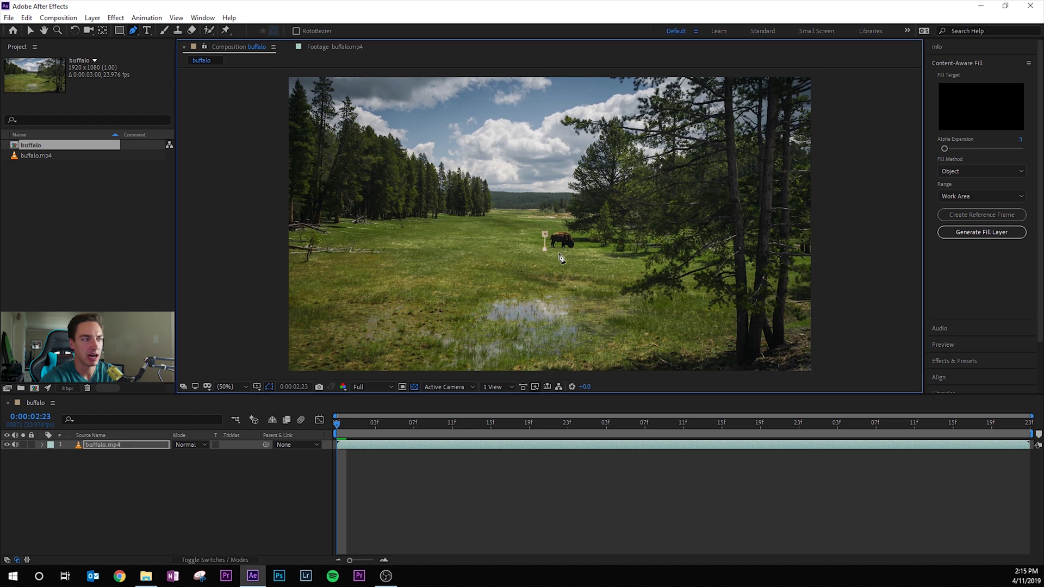
click(567, 253)
click(580, 245)
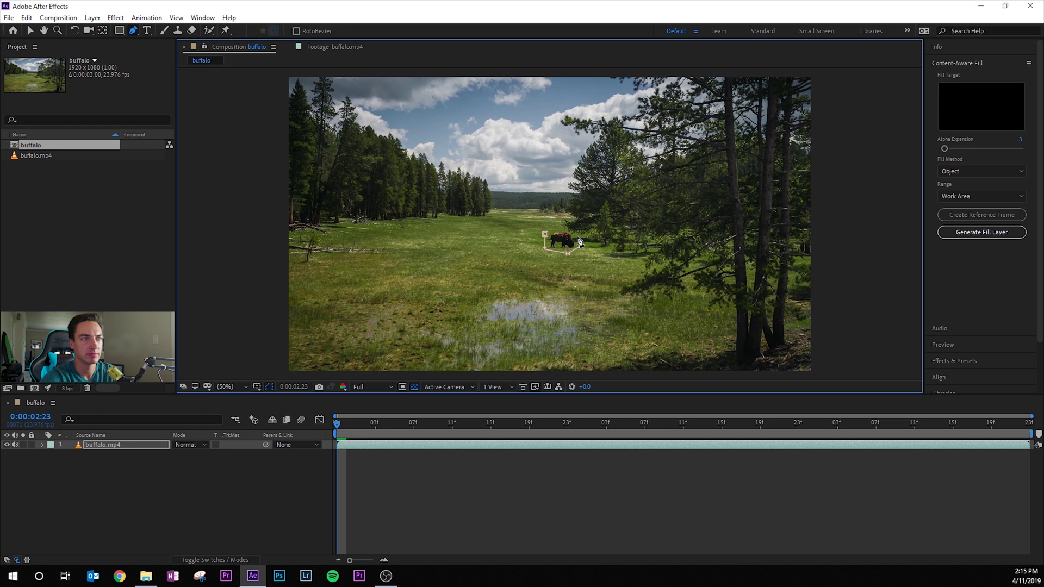
click(576, 234)
click(545, 235)
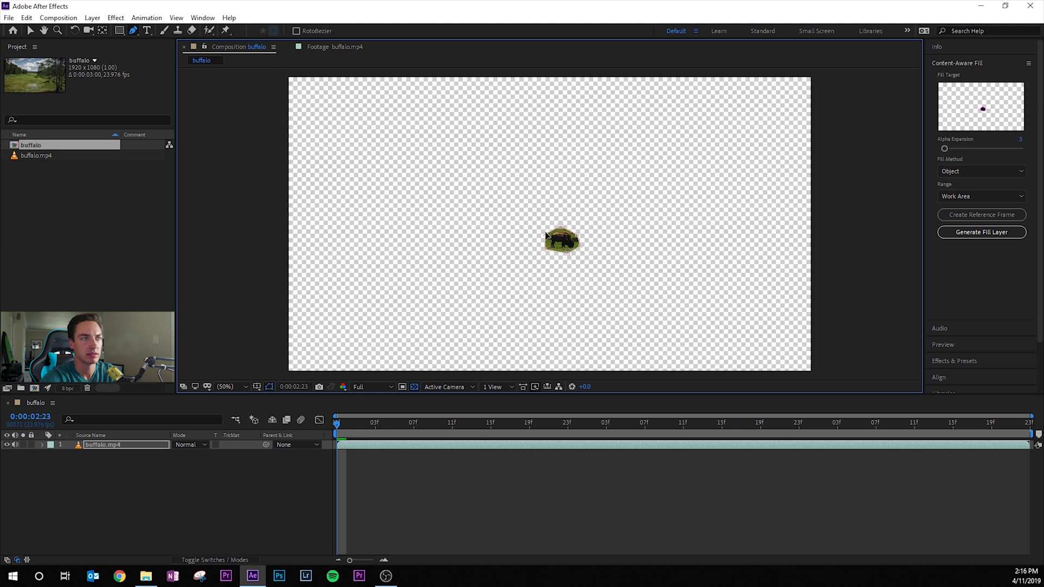
Set Mask 1's mode to Subtract so the buffalo is cut out
click(42, 444)
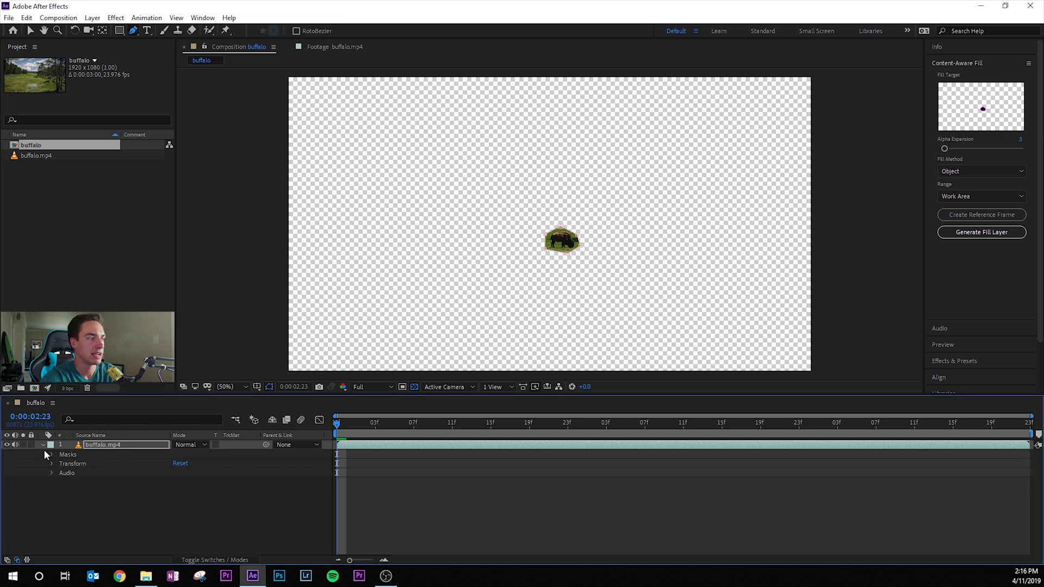
click(52, 454)
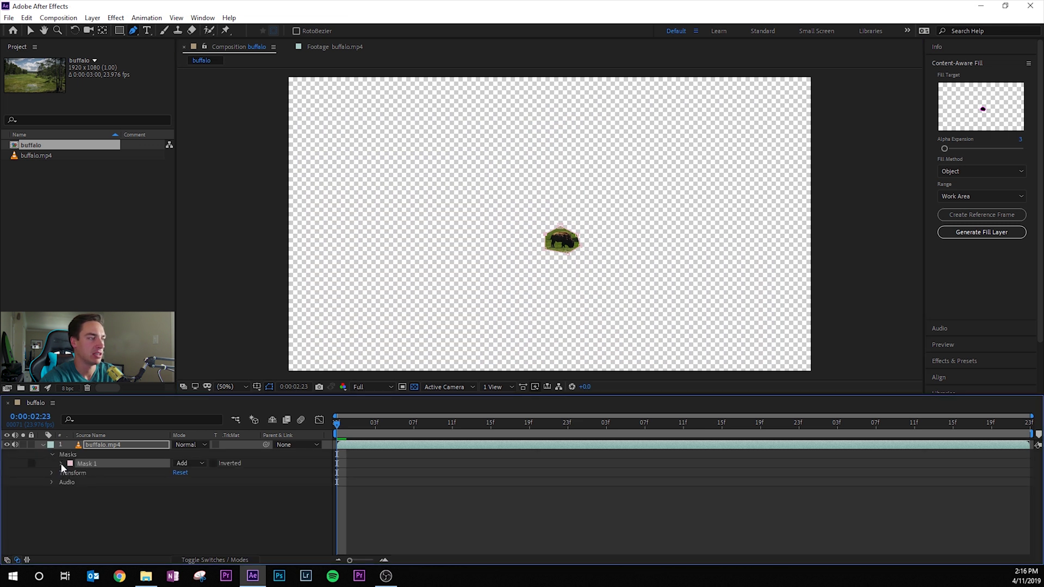
click(197, 465)
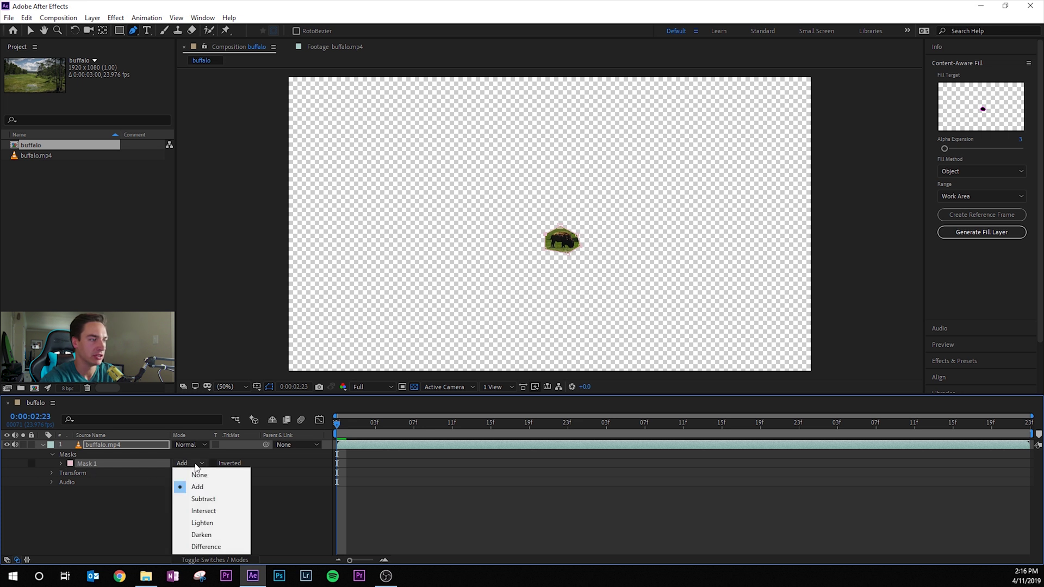
click(199, 501)
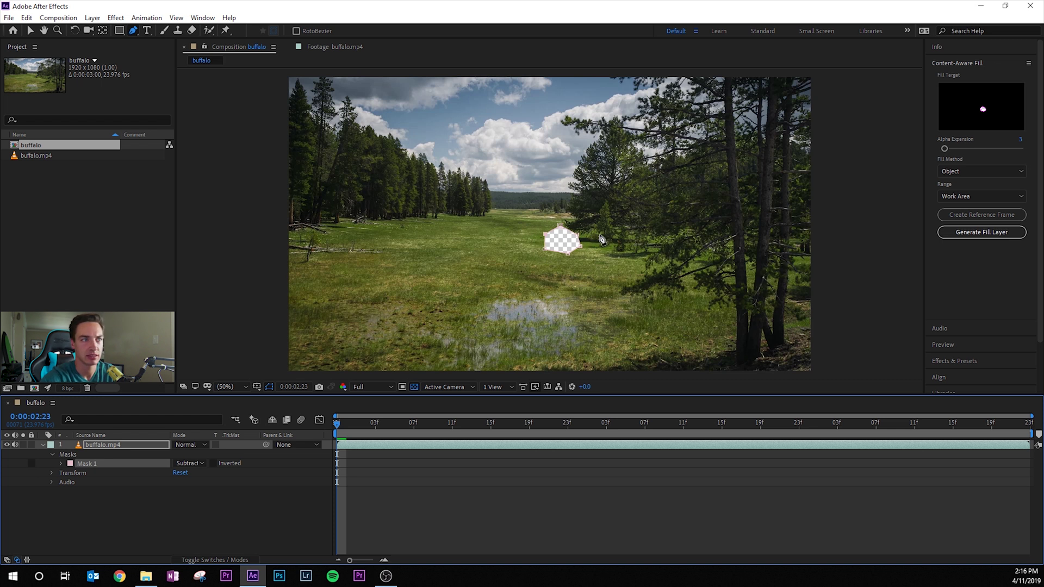
Track Mask 1 forward through the footage, then play and scrub to confirm it follows the buffalo
click(936, 63)
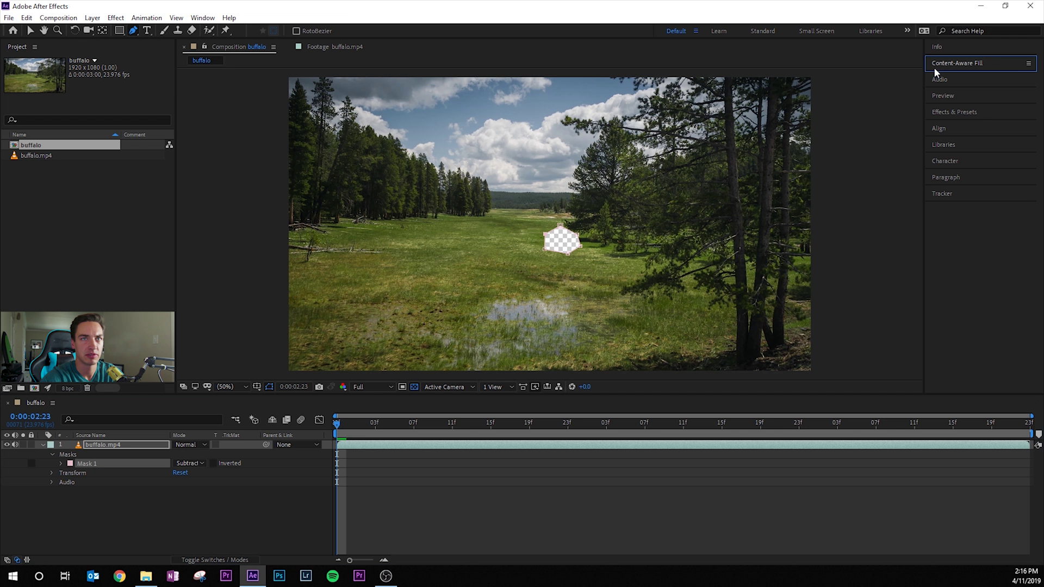
click(938, 194)
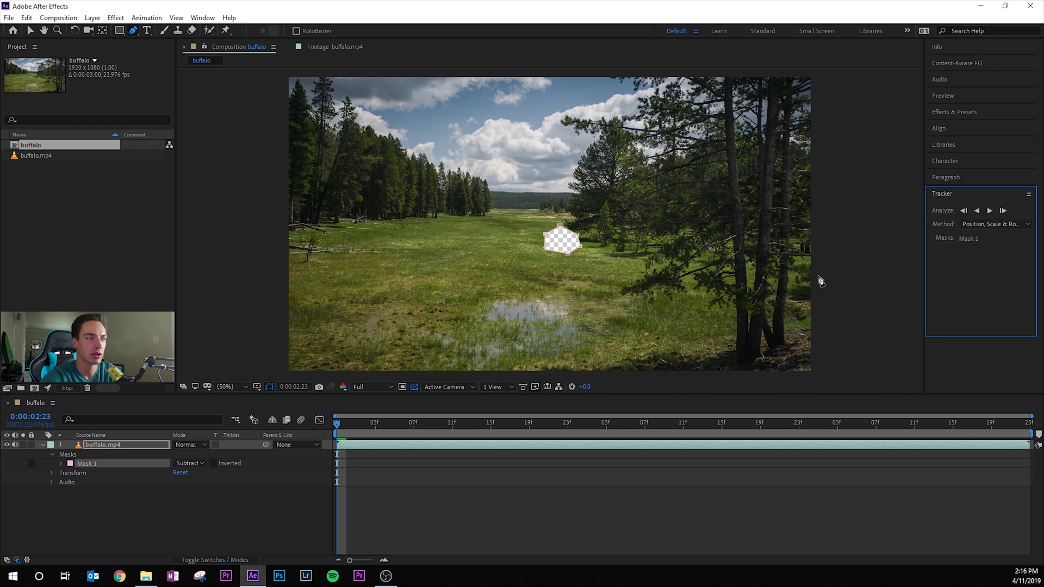
click(335, 429)
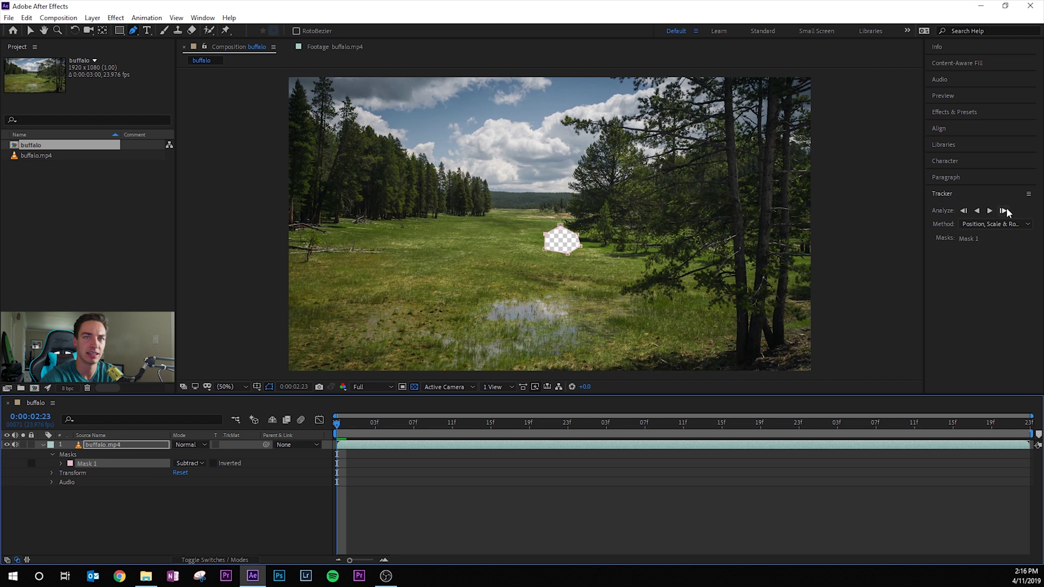
click(989, 211)
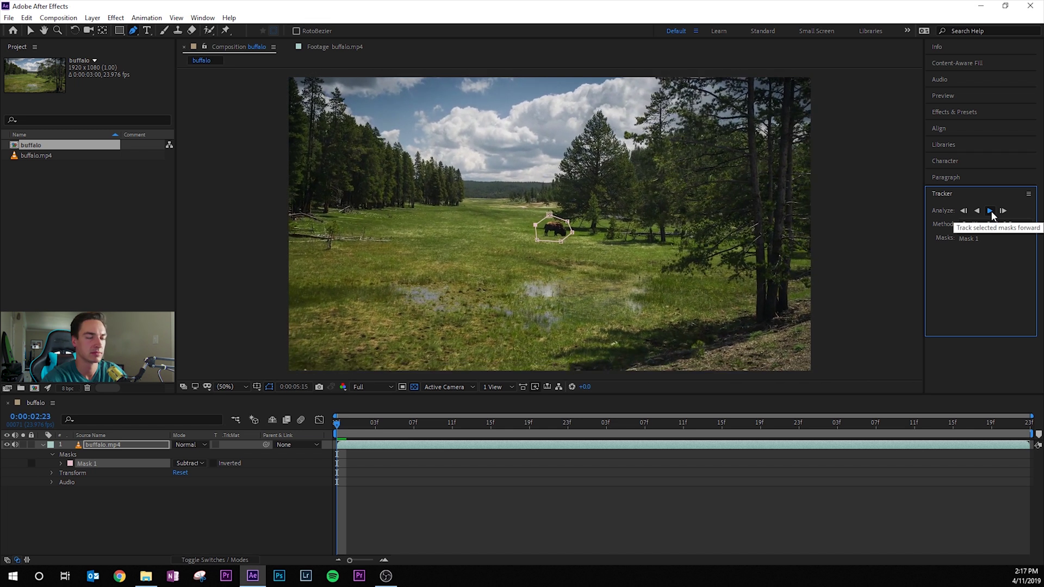
key(space)
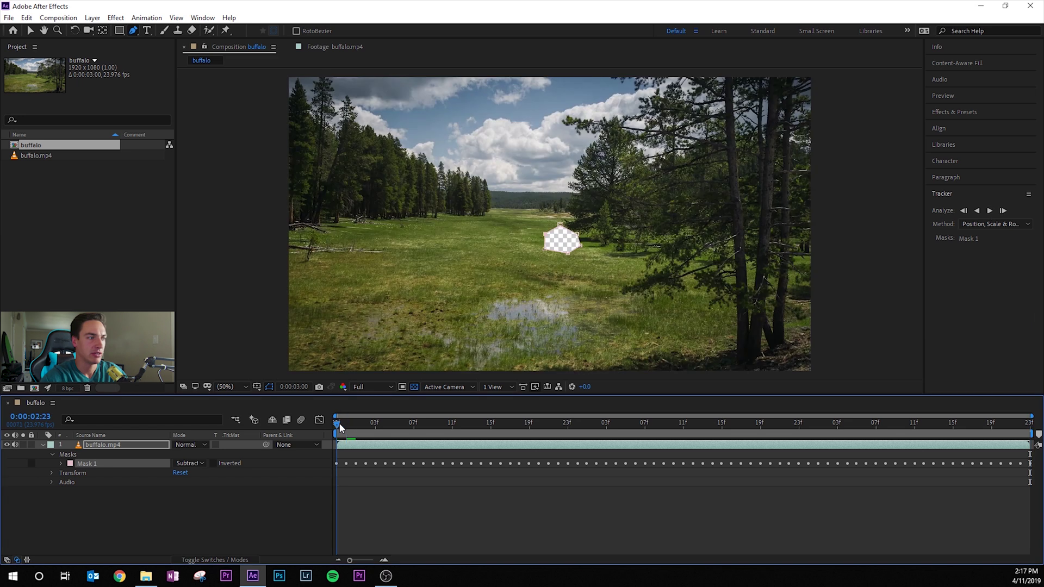
drag(481, 427, 335, 435)
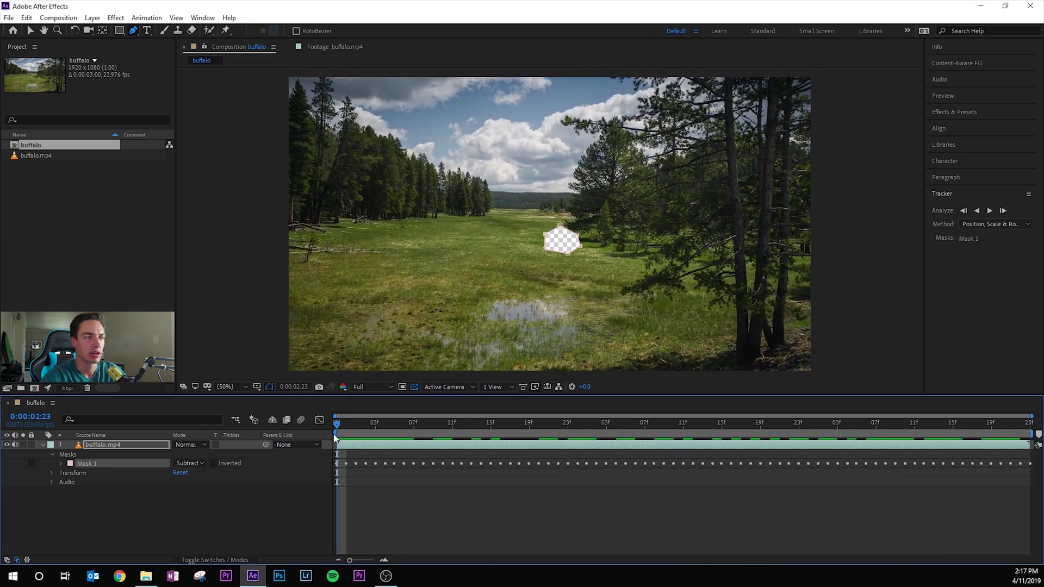
Expand the Content-Aware Fill panel with Alpha Expansion 3, Object fill and Work Area range
click(958, 64)
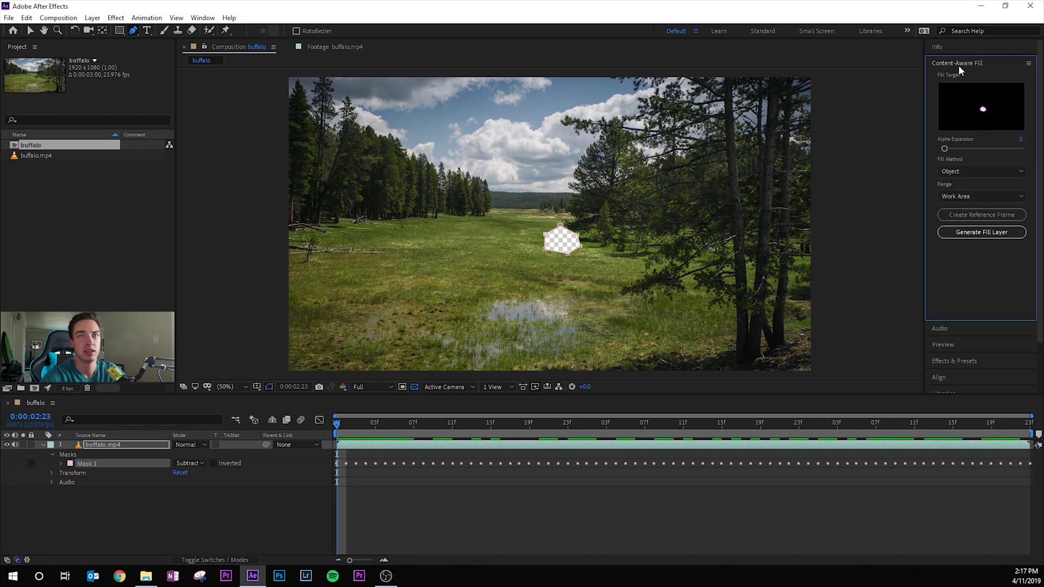
click(203, 18)
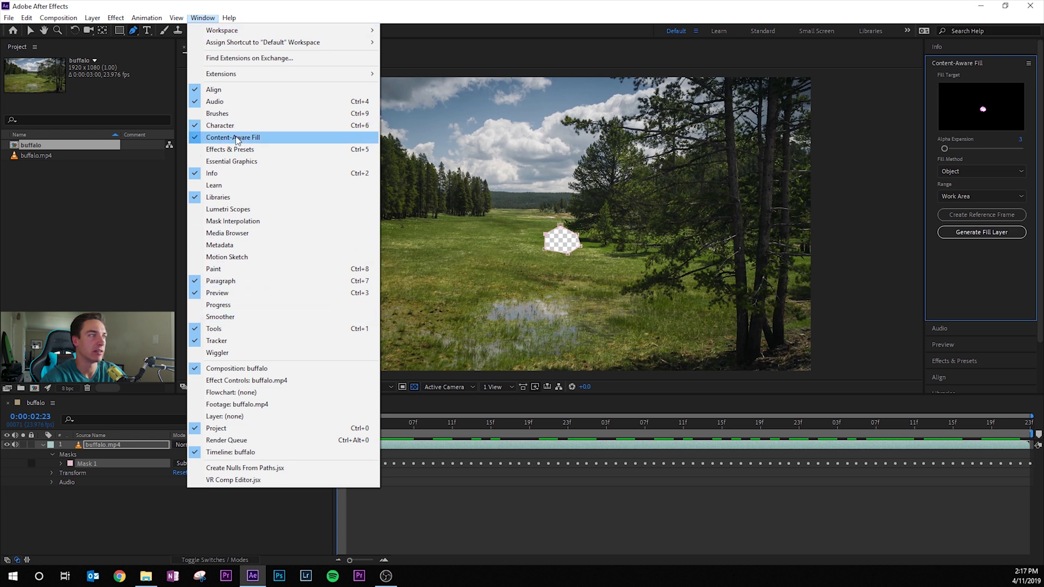
click(204, 21)
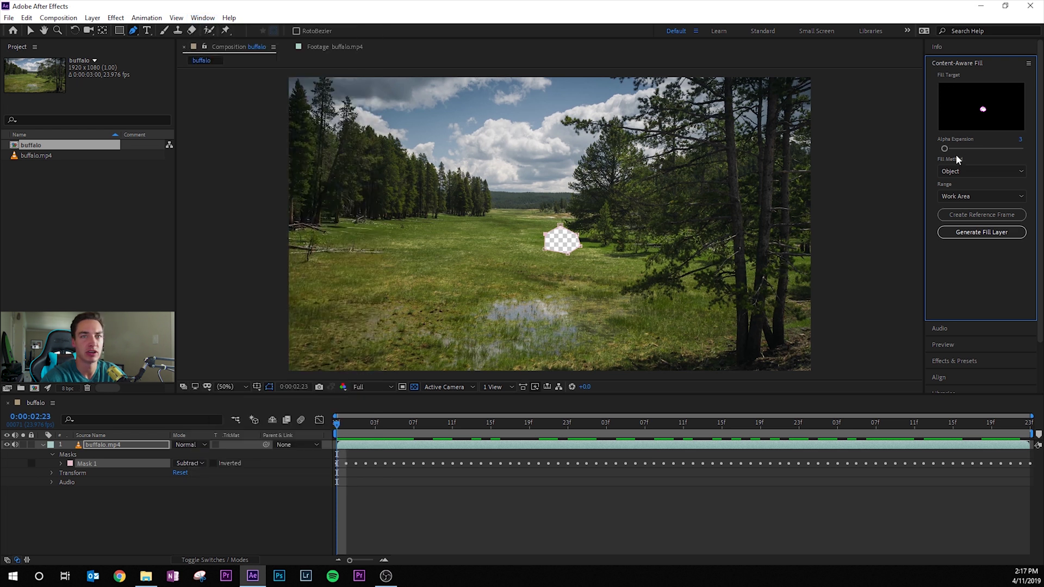
mouse_move(347, 423)
mouse_down()
mouse_move(960, 426)
mouse_move(496, 402)
mouse_move(338, 414)
mouse_move(459, 419)
mouse_move(337, 421)
mouse_up()
drag(944, 148, 960, 151)
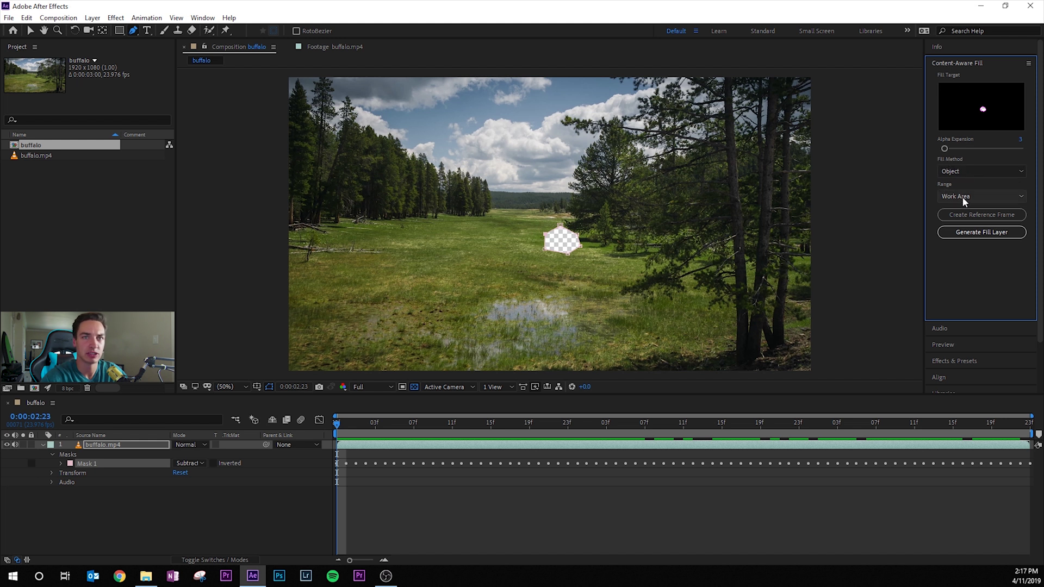
Generate the fill layer Fill [00-71].png and scrub to check the grass covering the hole
click(959, 237)
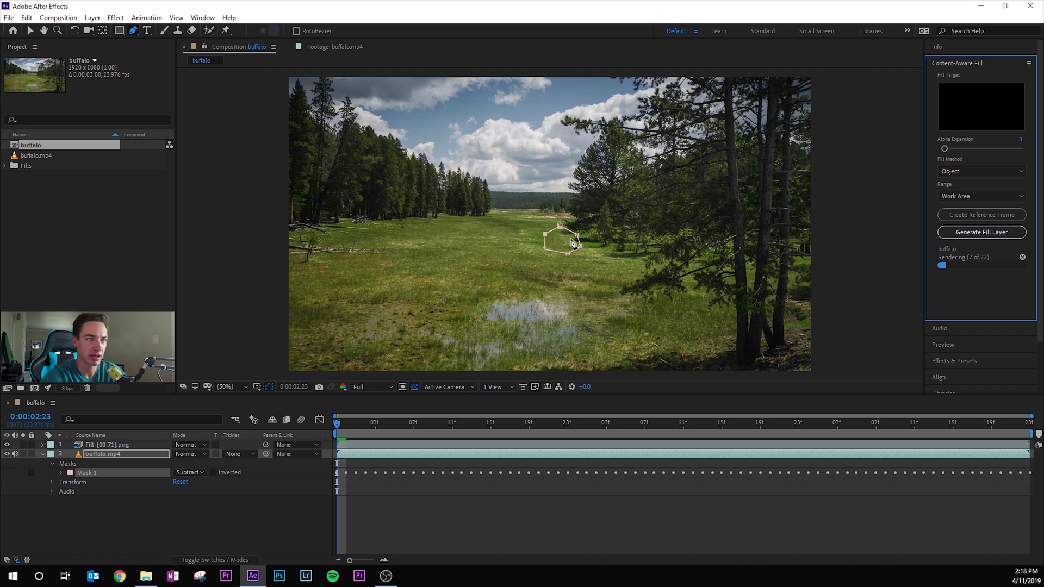
click(433, 424)
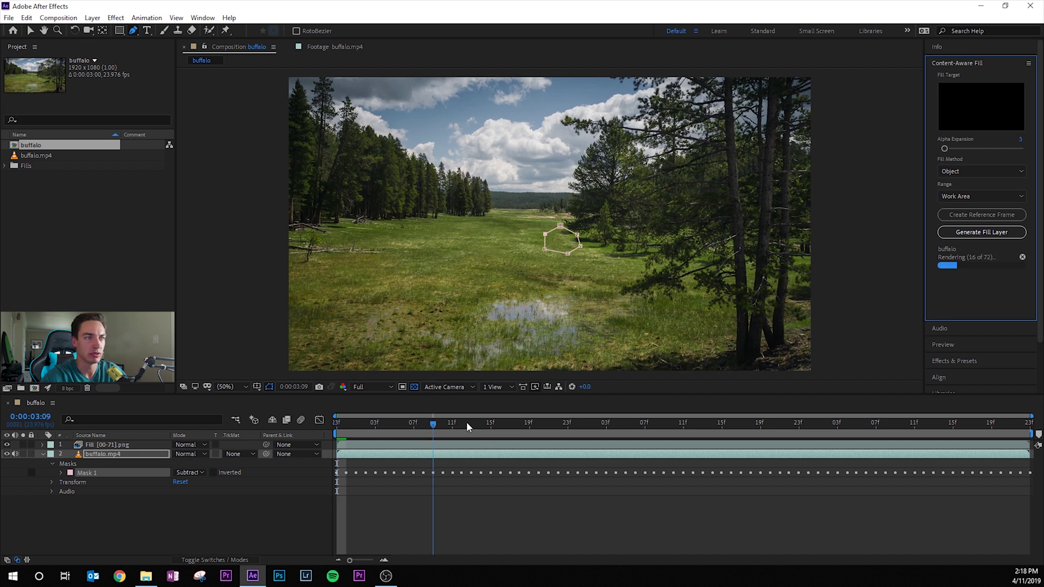
drag(465, 422, 336, 422)
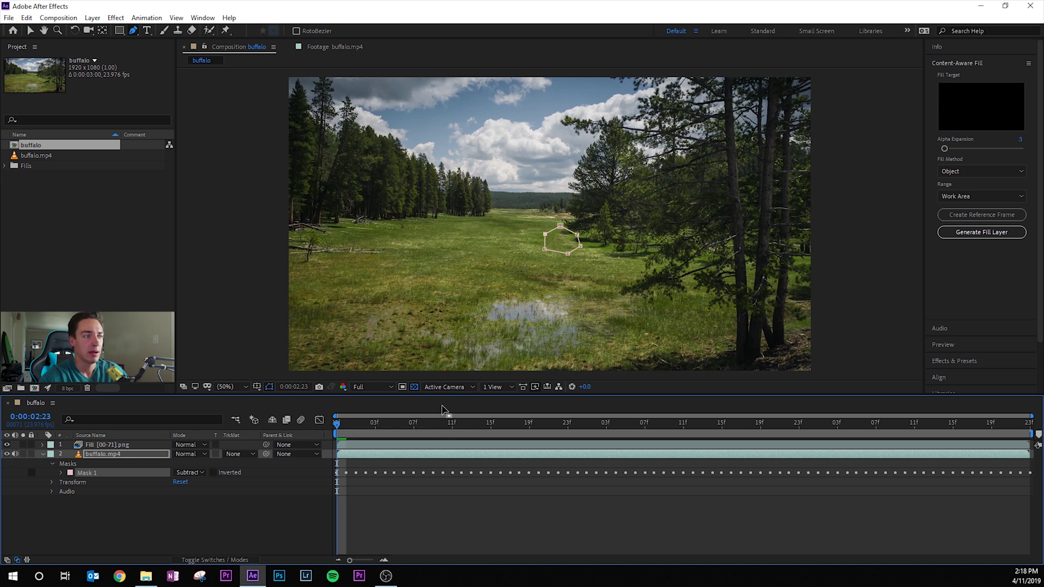
Deselect the layer and preview the buffalo composition showing an empty meadow
click(364, 510)
key(space)
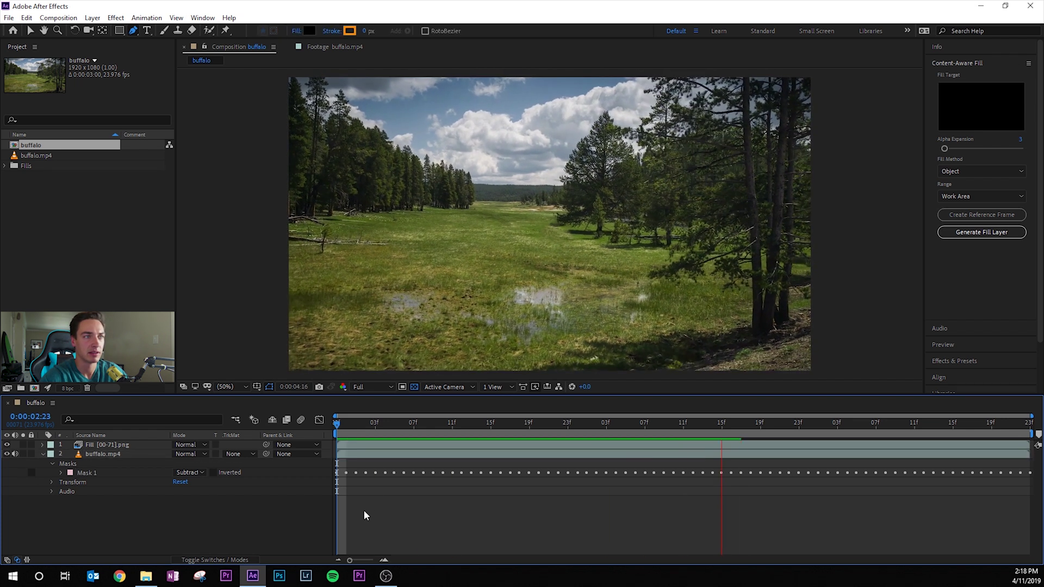